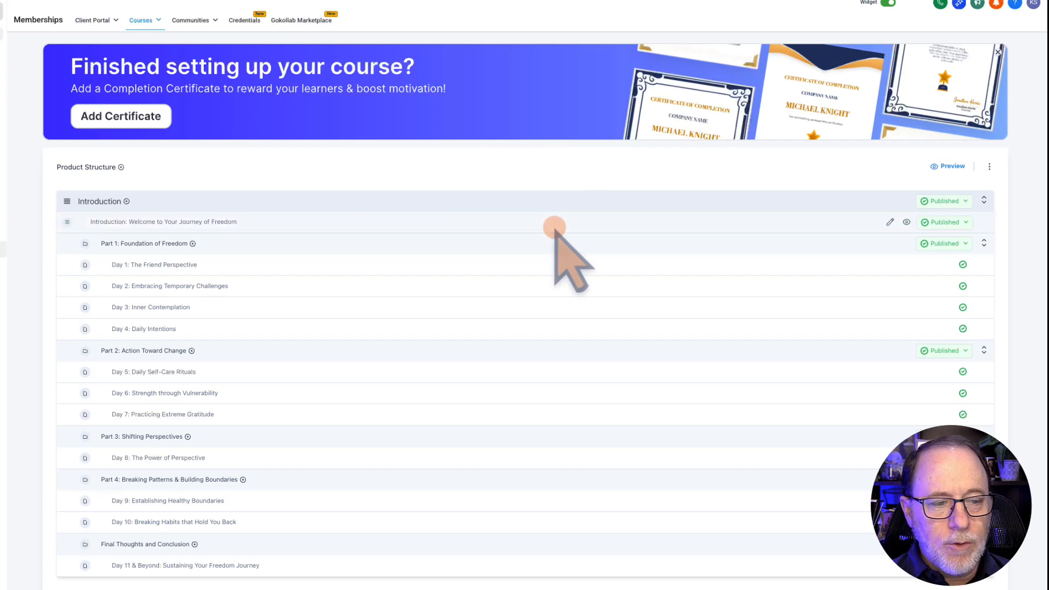
Look over the parts and daily lessons in the course's product structure
scroll(554, 227, "down", 1)
scroll(554, 228, "up", 1)
scroll(555, 228, "down", 1)
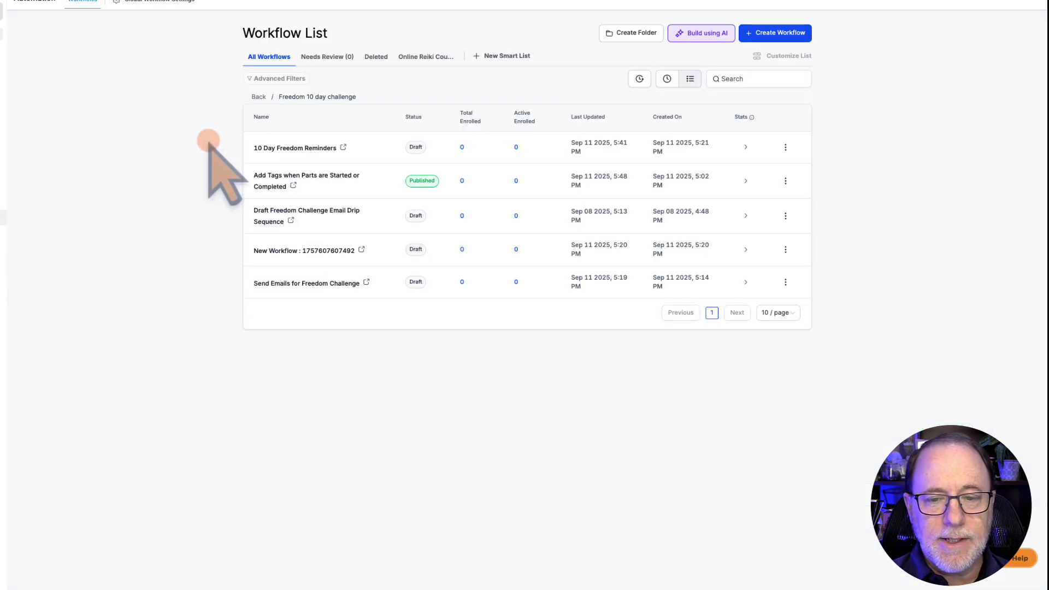
Open the "Add Tags when Parts are Started or Completed" workflow and inspect the type and name of its "Part 3 is Started" trigger
left_click(284, 174)
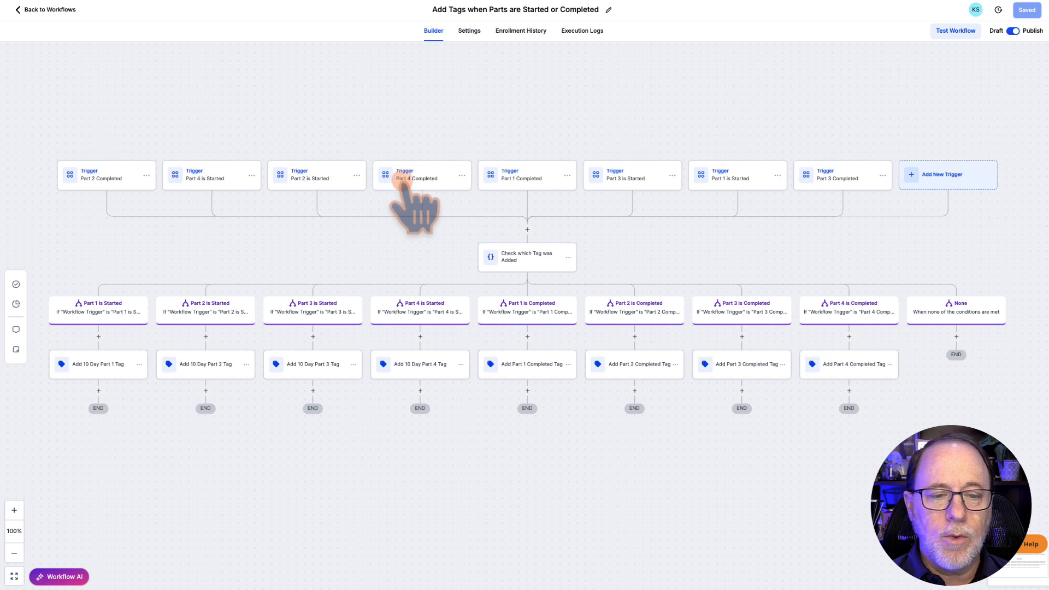
left_click(631, 181)
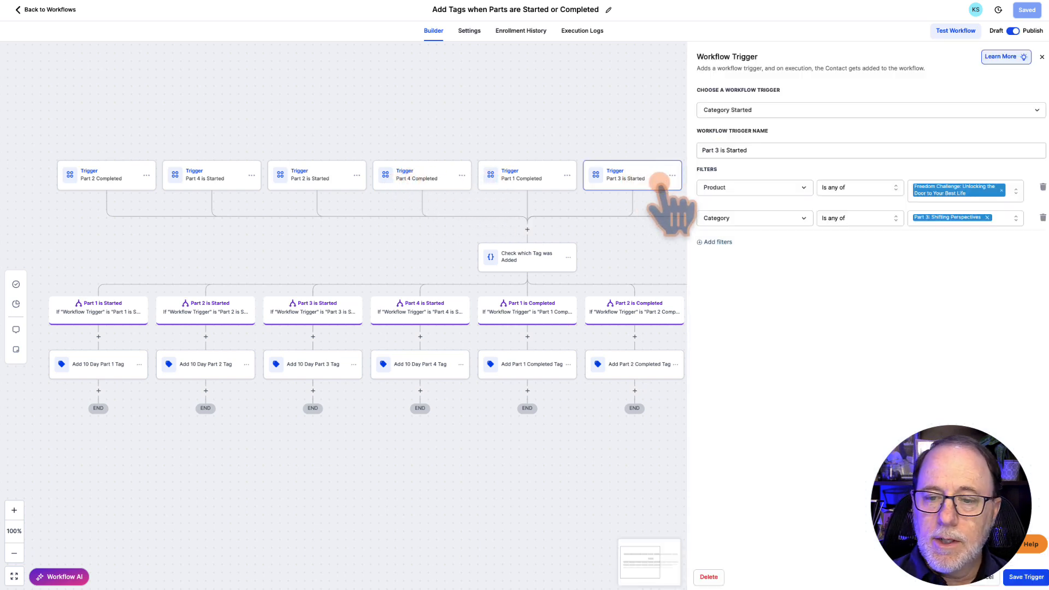
left_click(770, 109)
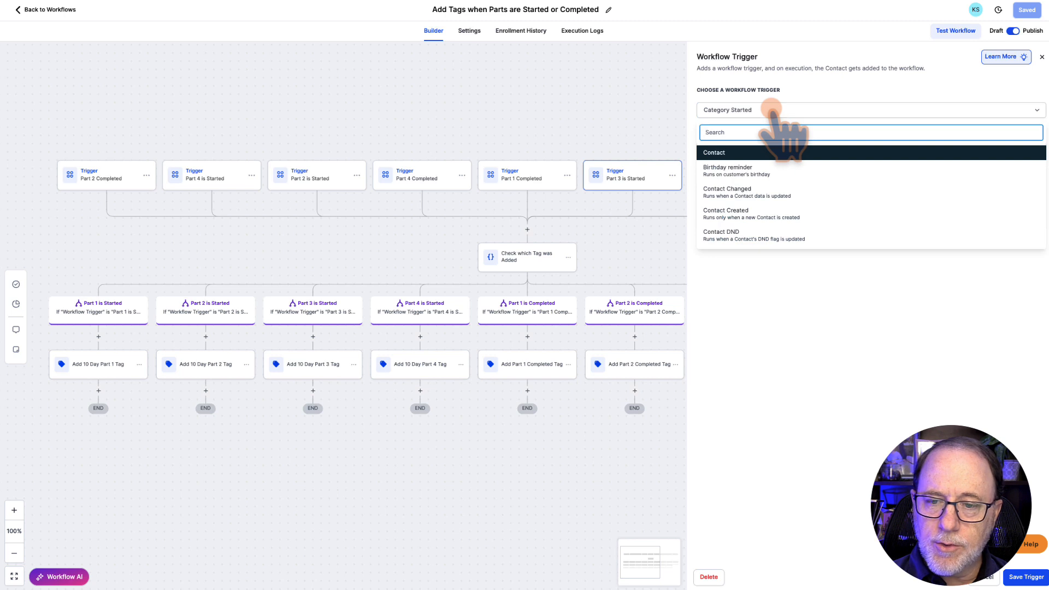
left_click(771, 110)
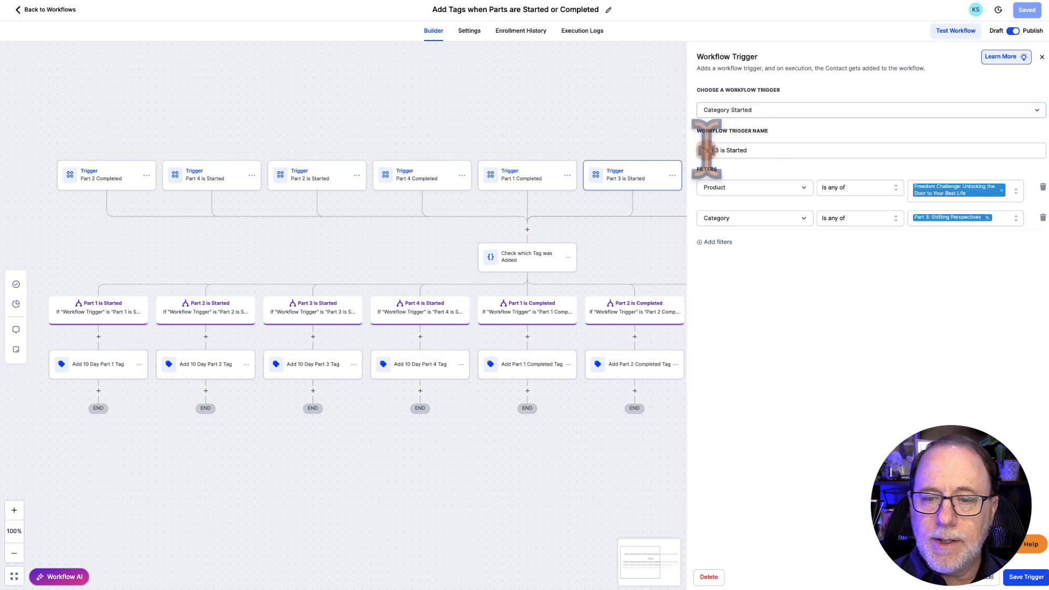
left_click_drag(698, 150, 801, 151)
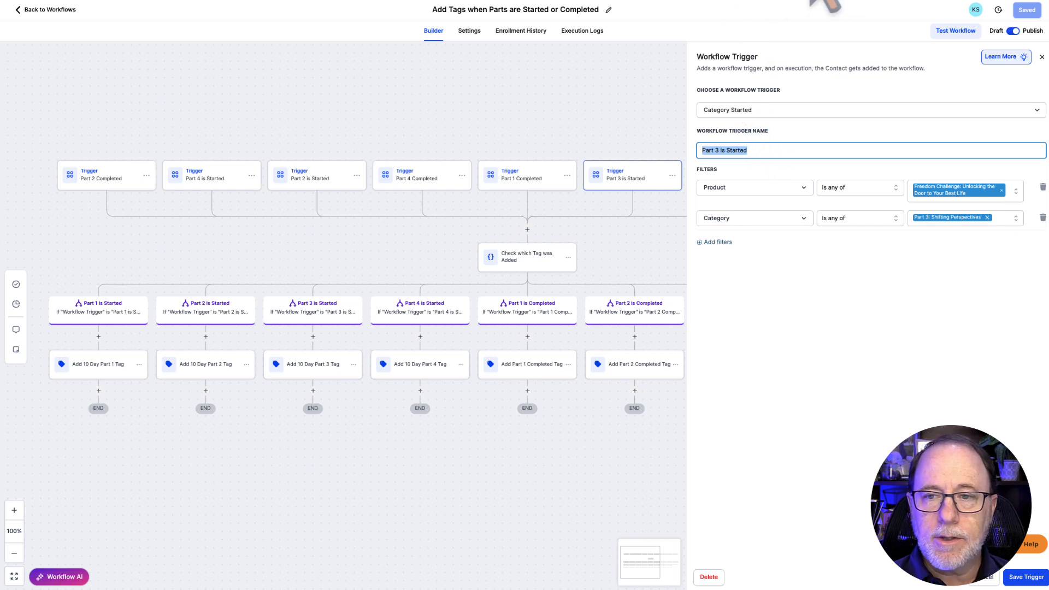
Check the course structure in Memberships against the Part 3 trigger, return to the workflow and close the trigger settings
left_click(828, 0)
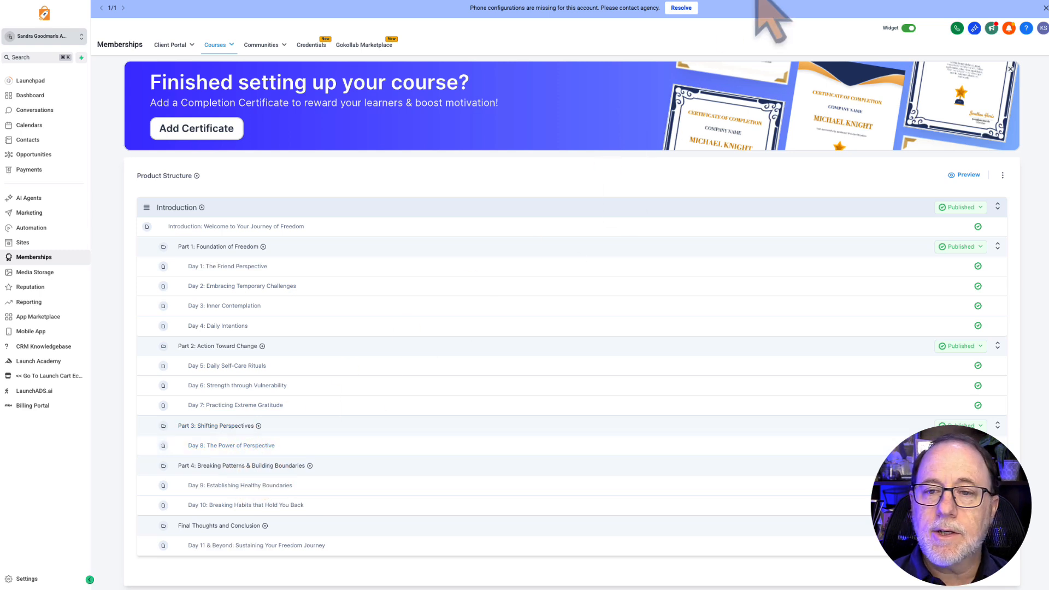
left_click(665, 3)
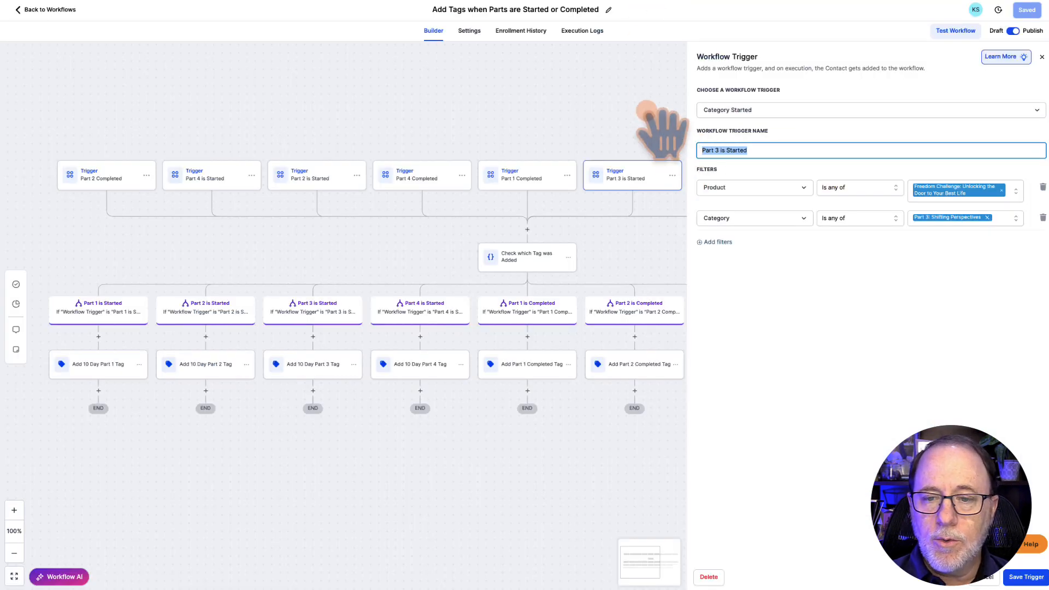
left_click(1042, 57)
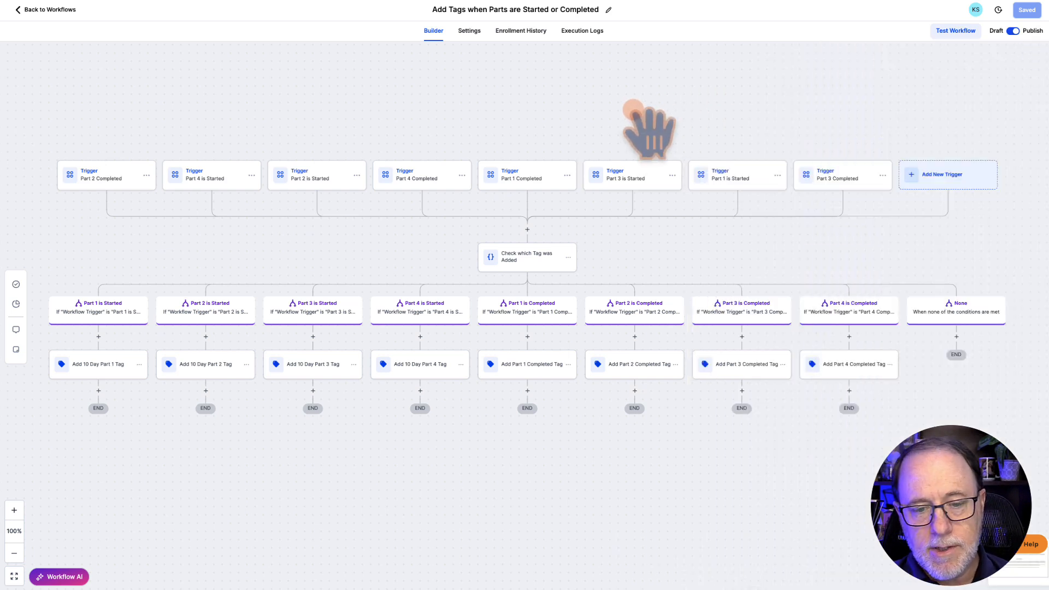
Examine every branch of the "Check which Tag was Added" condition, from "Part 1 is Started" to the None branch, and close its settings
scroll(579, 213, "down", 1)
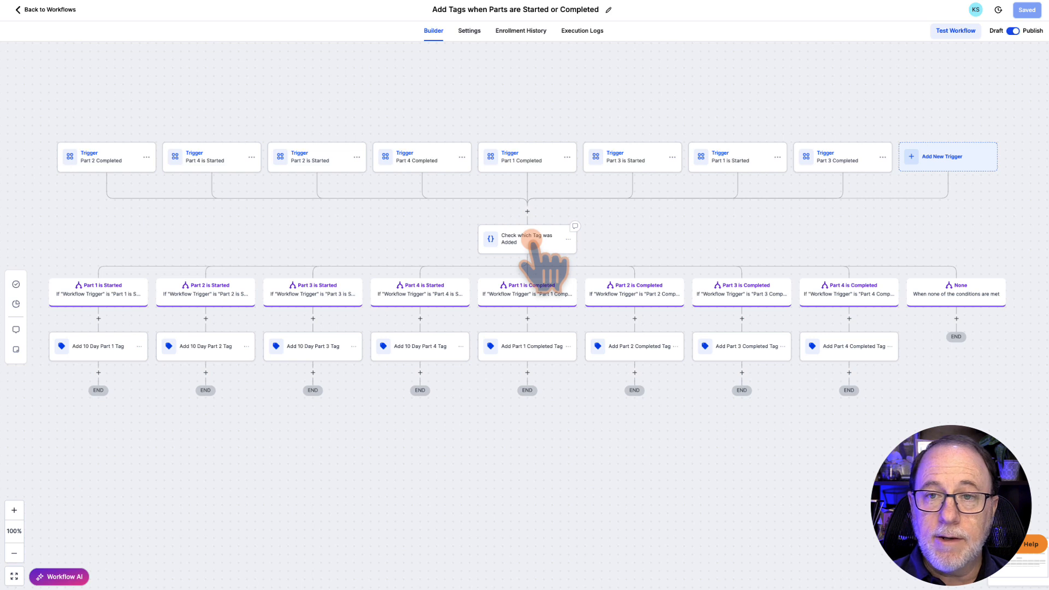
left_click(531, 239)
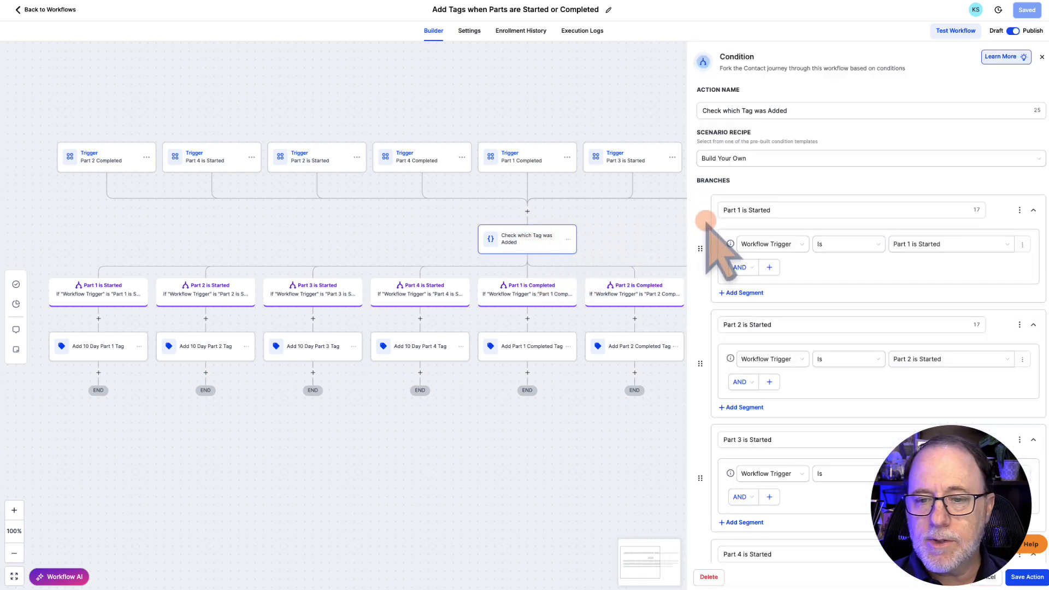
scroll(727, 164, "down", 1)
left_click_drag(709, 97, 847, 98)
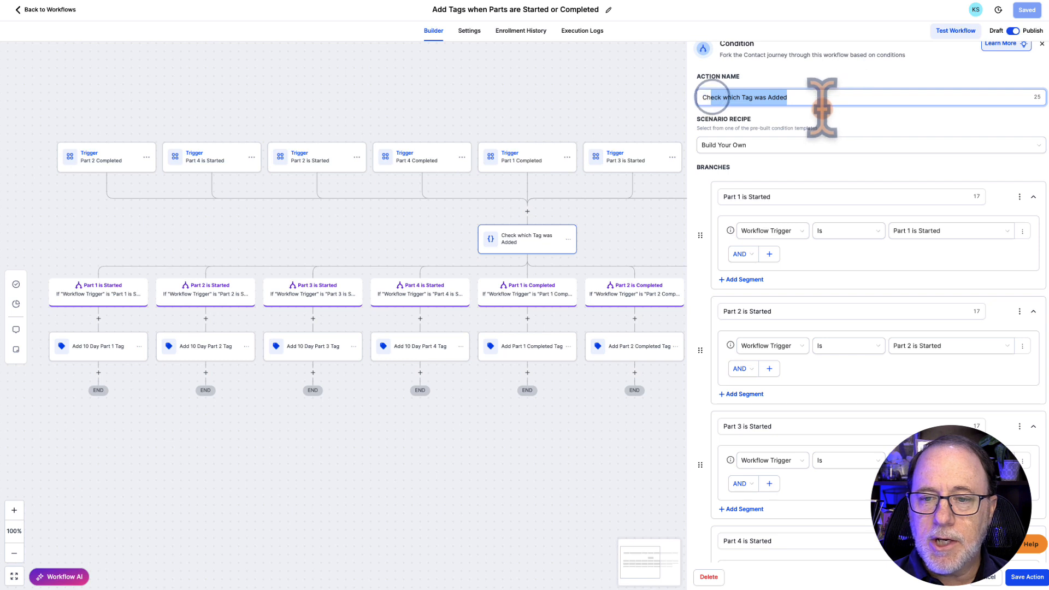
scroll(710, 205, "down", 3)
left_click(721, 108)
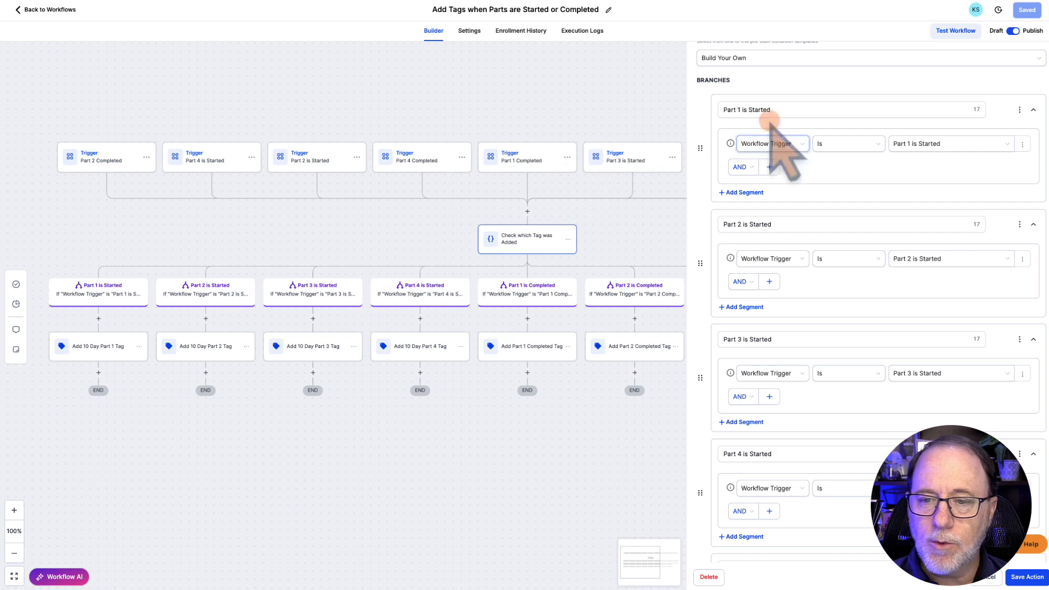
left_click(719, 109)
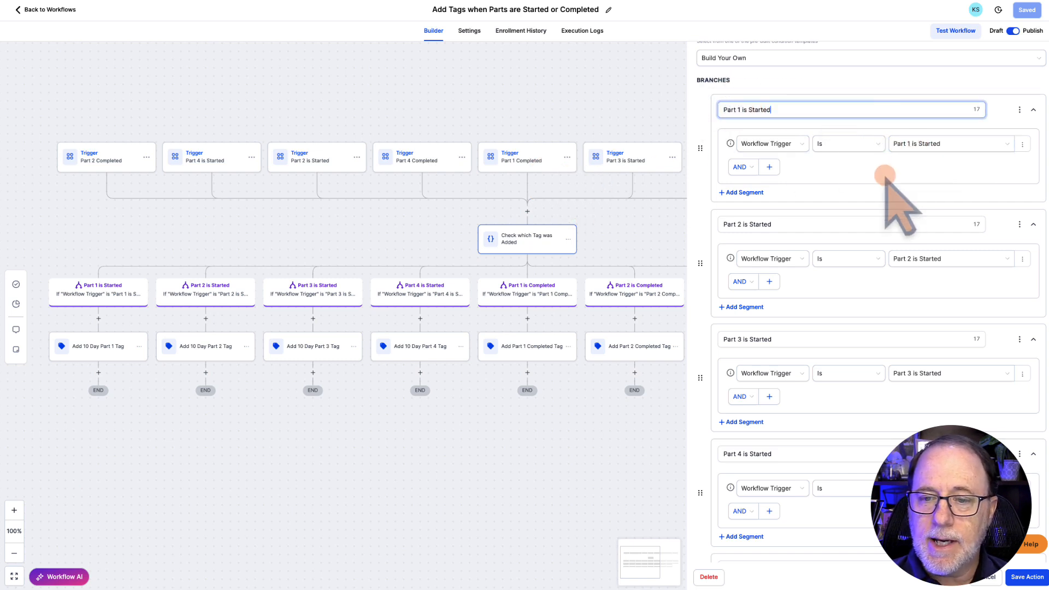
scroll(885, 175, "down", 3)
scroll(885, 175, "down", 5)
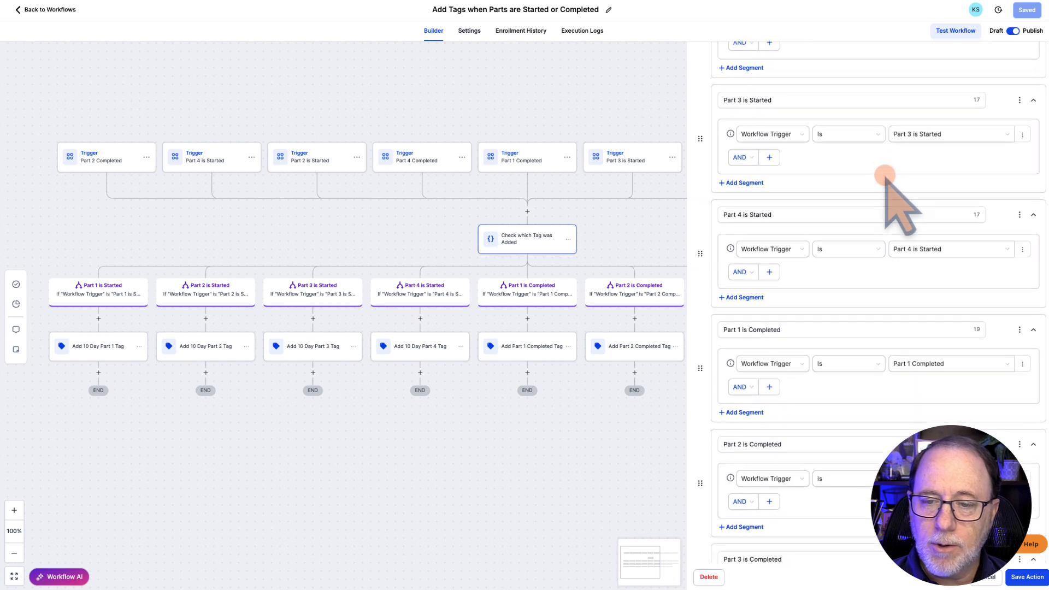
scroll(885, 174, "down", 3)
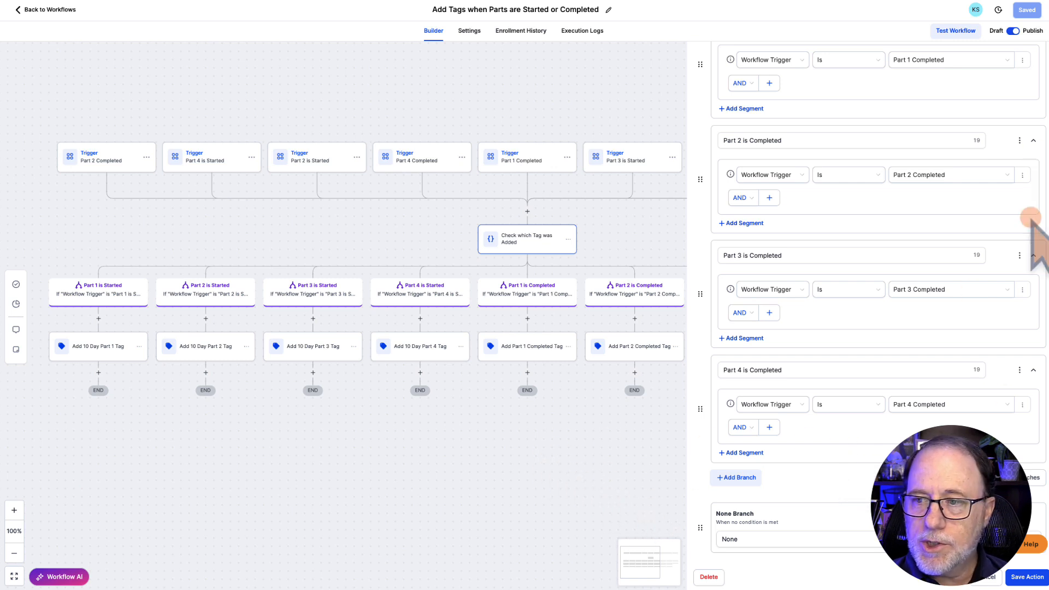
left_click(417, 409)
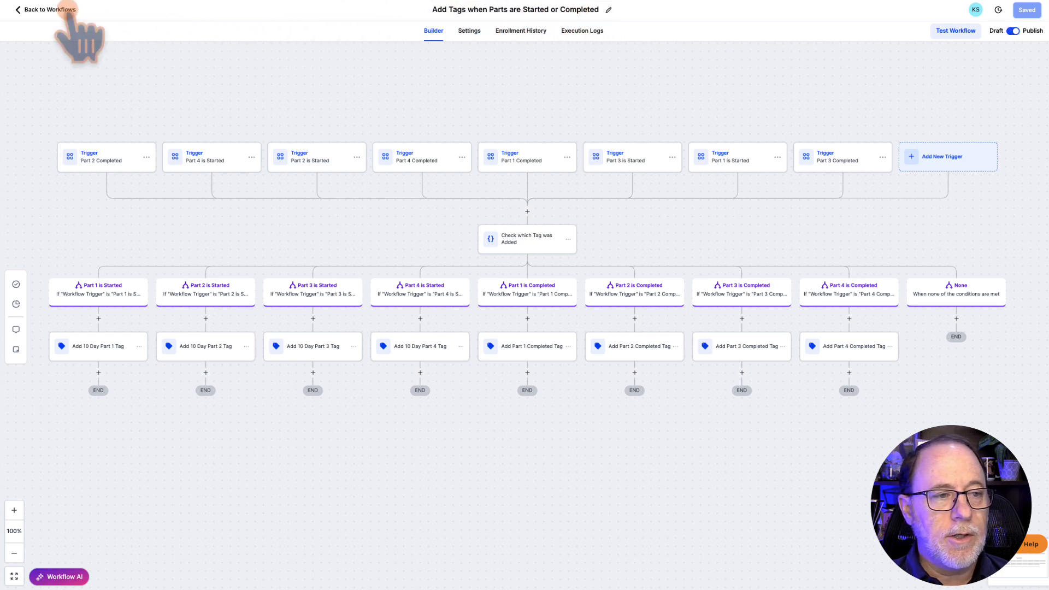
Open the "10 Day Freedom Reminders" workflow and inspect the tag branch of its first "Check if Part 1 is Started" condition
left_click(47, 9)
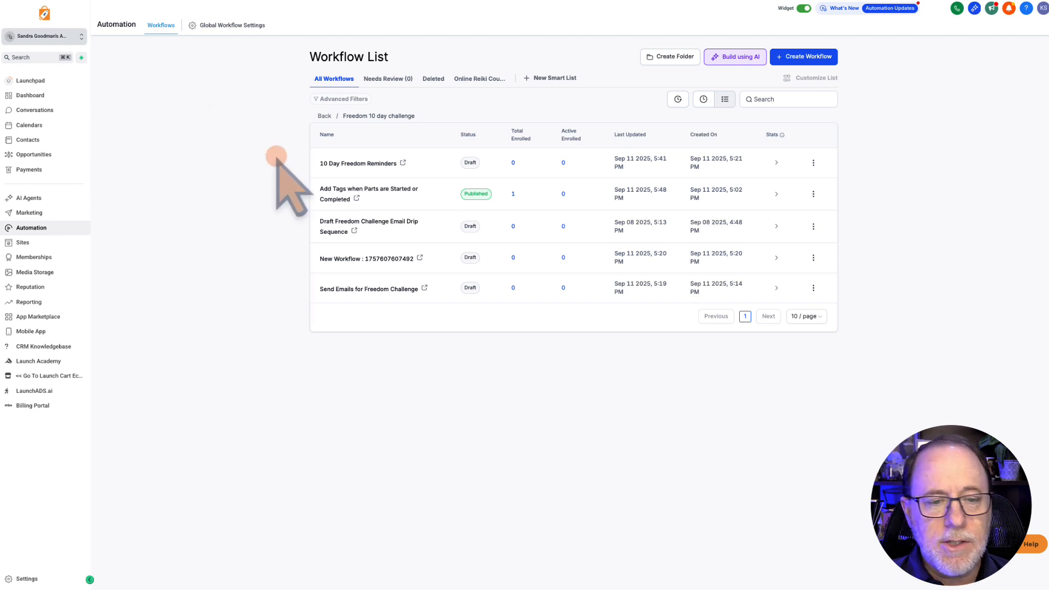
left_click(361, 163)
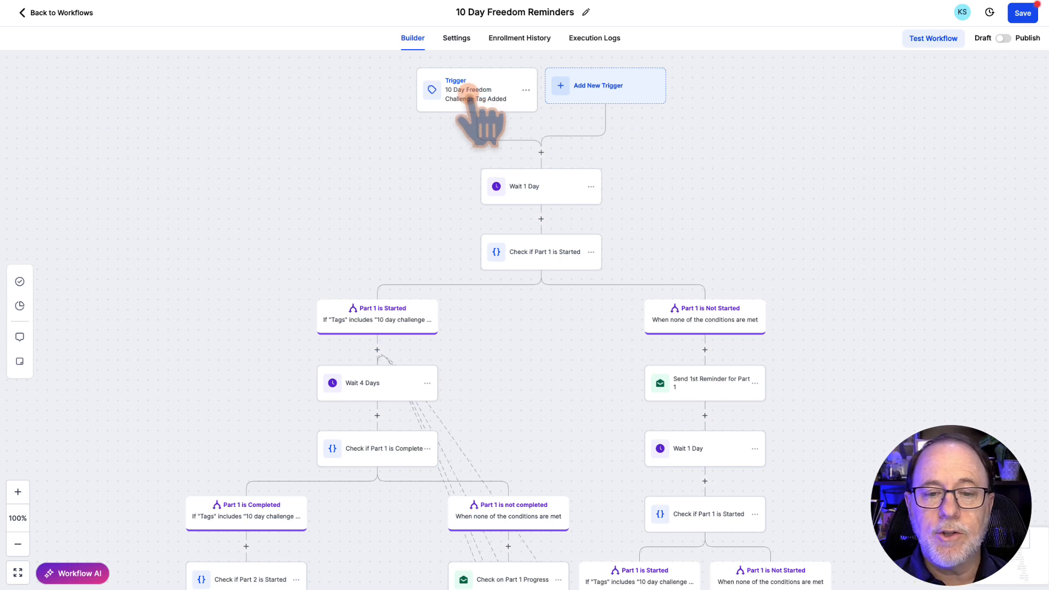
left_click_drag(692, 192, 692, 97)
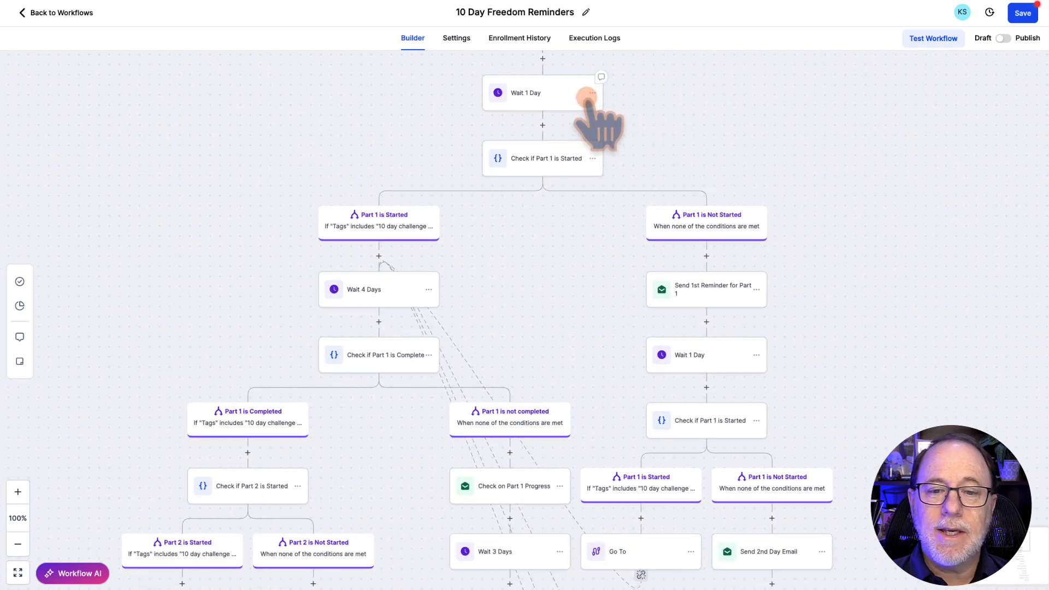
left_click(544, 159)
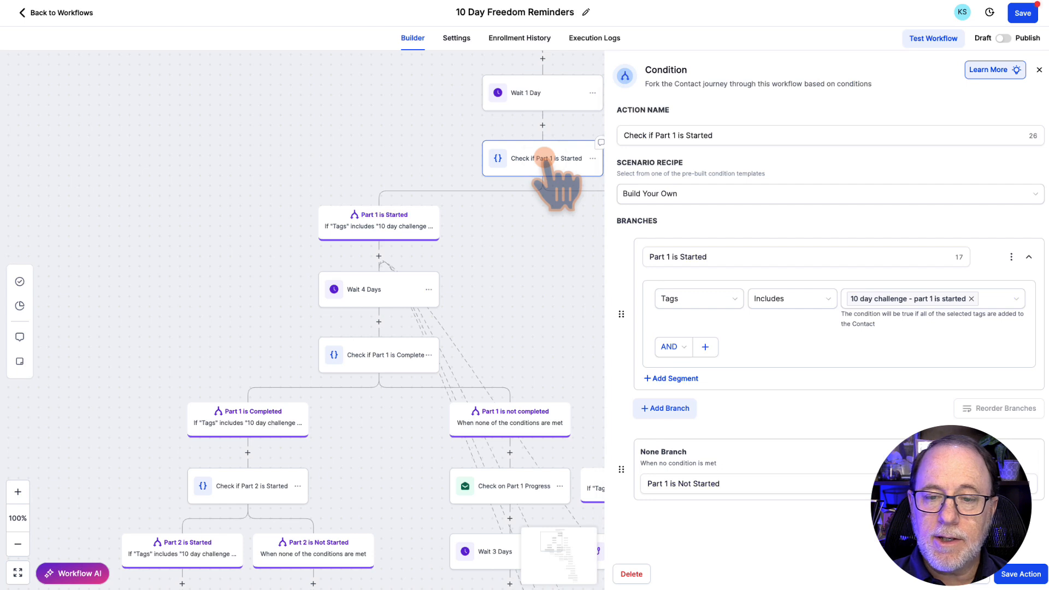
mouse_move(702, 217)
left_mouse_down()
mouse_move(699, 177)
mouse_move(701, 207)
left_mouse_up()
left_click(702, 215)
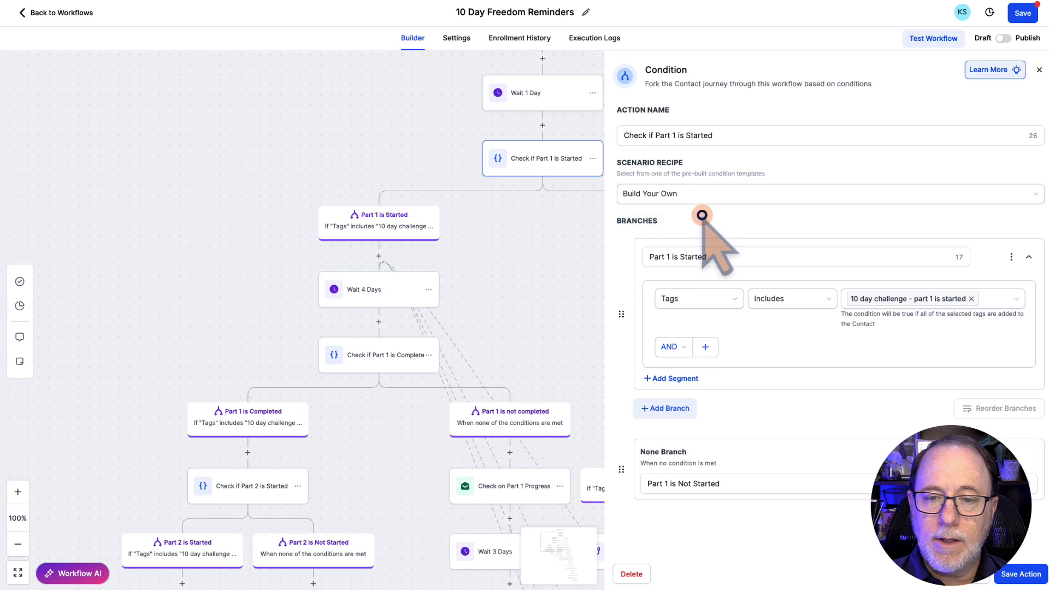
left_click_drag(655, 135, 807, 134)
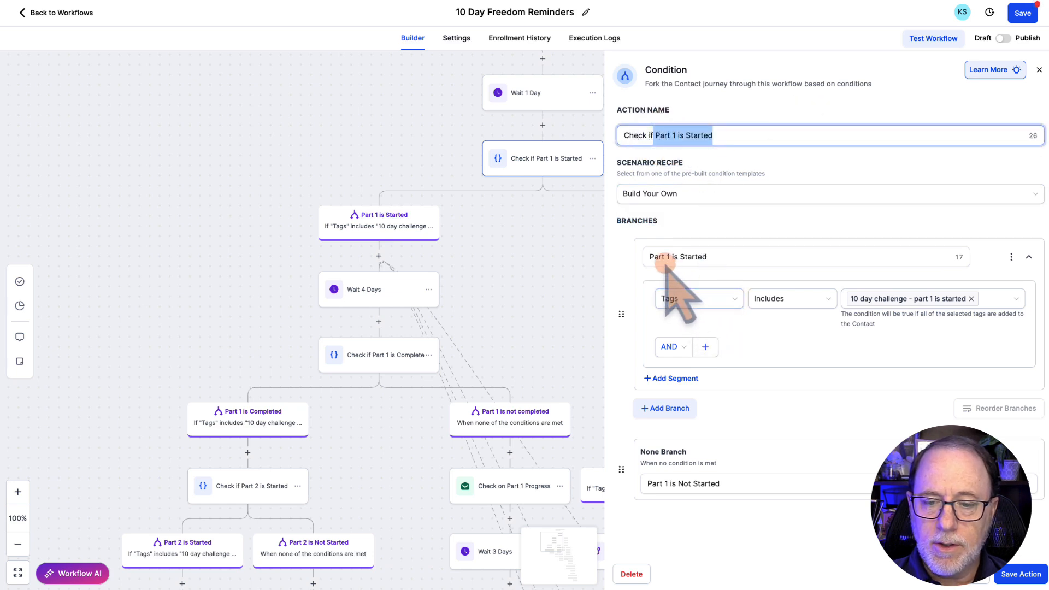
left_click_drag(651, 255, 746, 255)
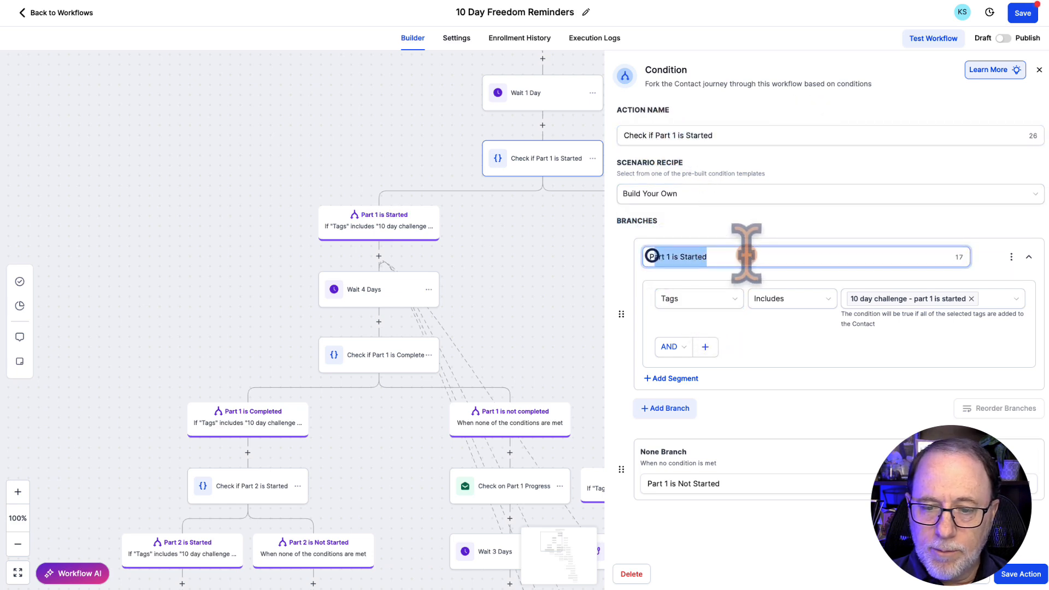
left_click(895, 299)
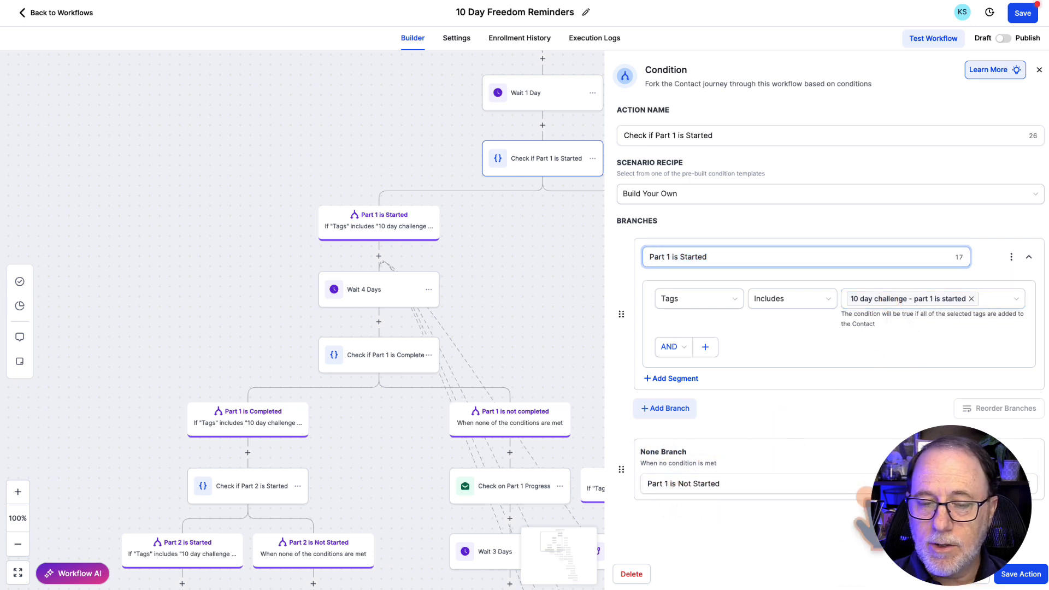
left_click(516, 229)
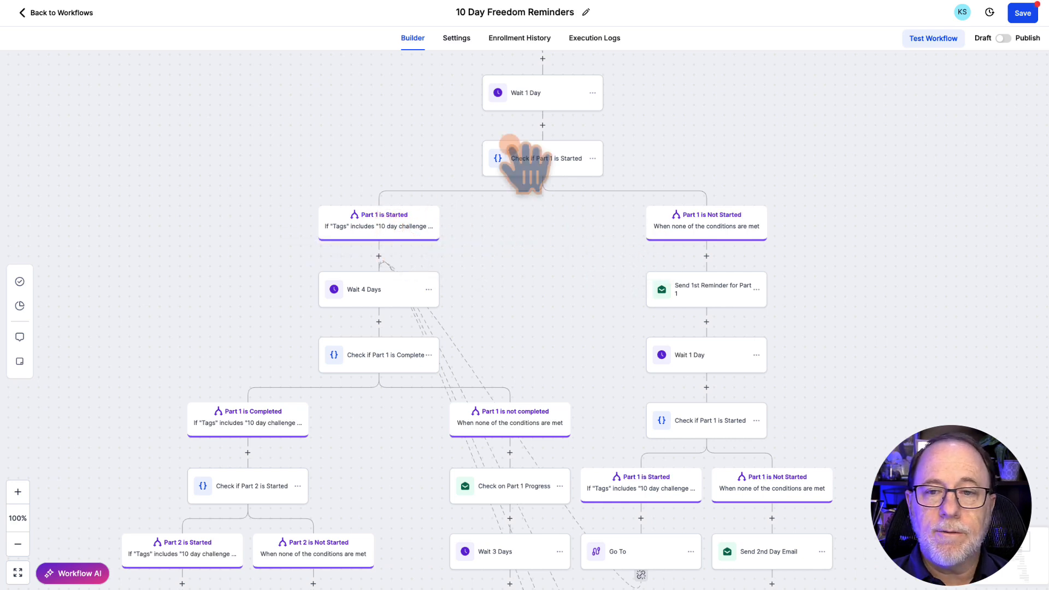
Examine the reminder emails, one-day waits, repeated checks and Go To links along the "Part 1 is Not Started" path
left_click(827, 0)
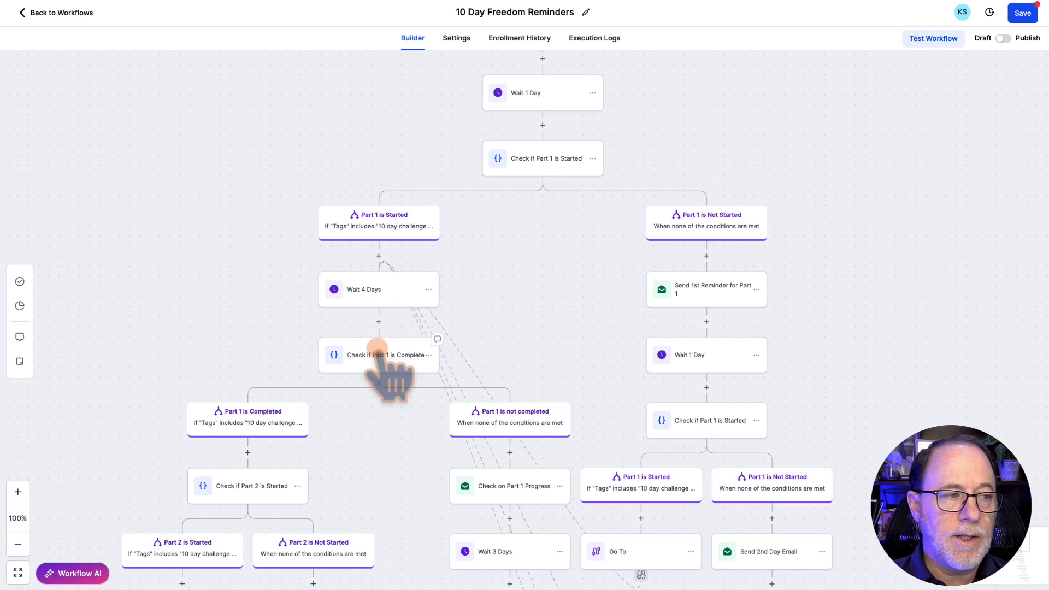
left_click_drag(600, 232, 481, 141)
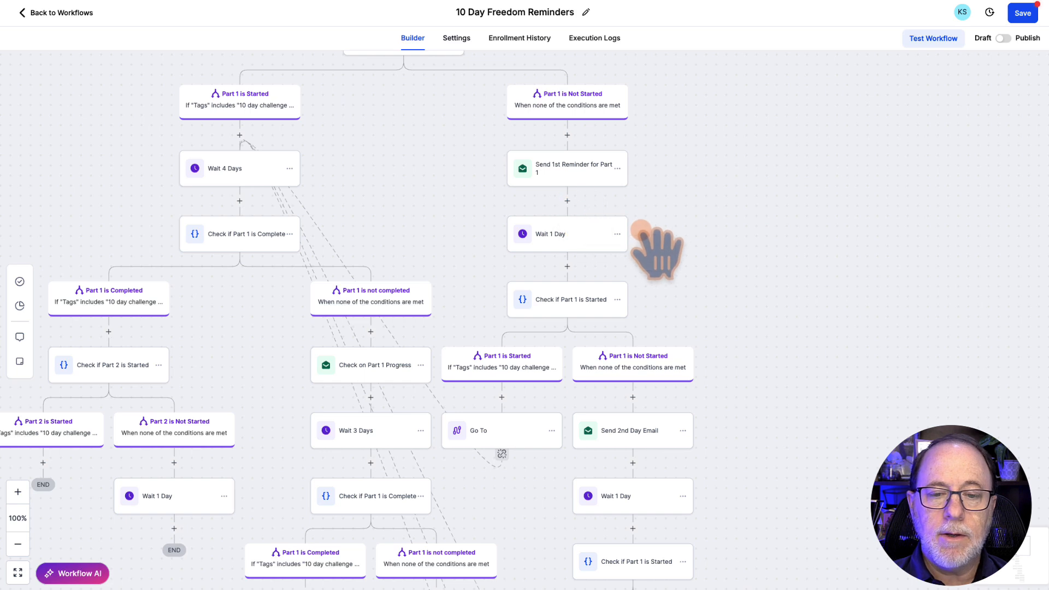
left_click_drag(666, 260, 680, 145)
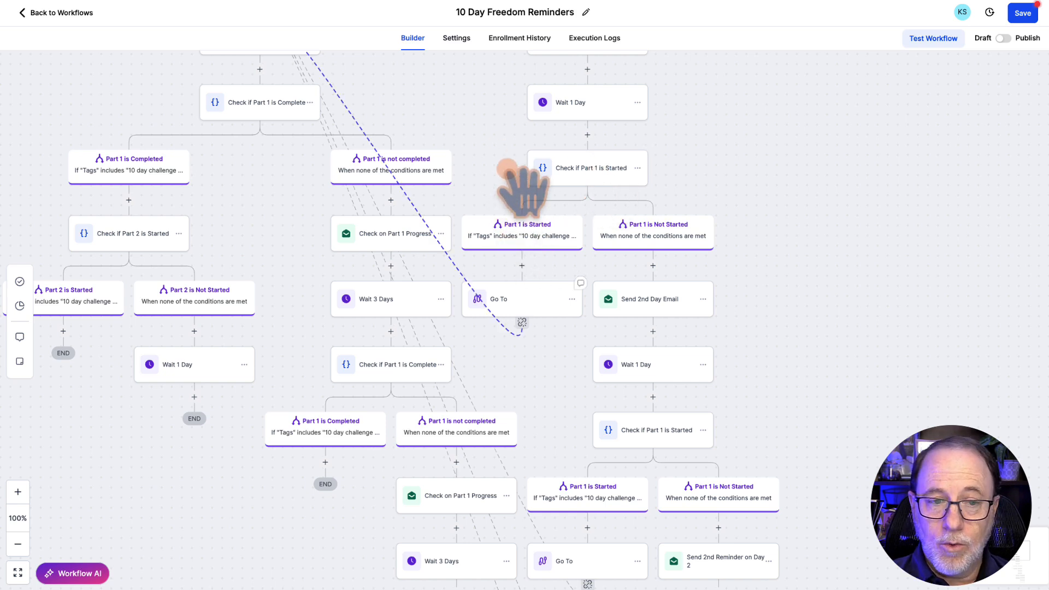
left_click_drag(500, 169, 555, 250)
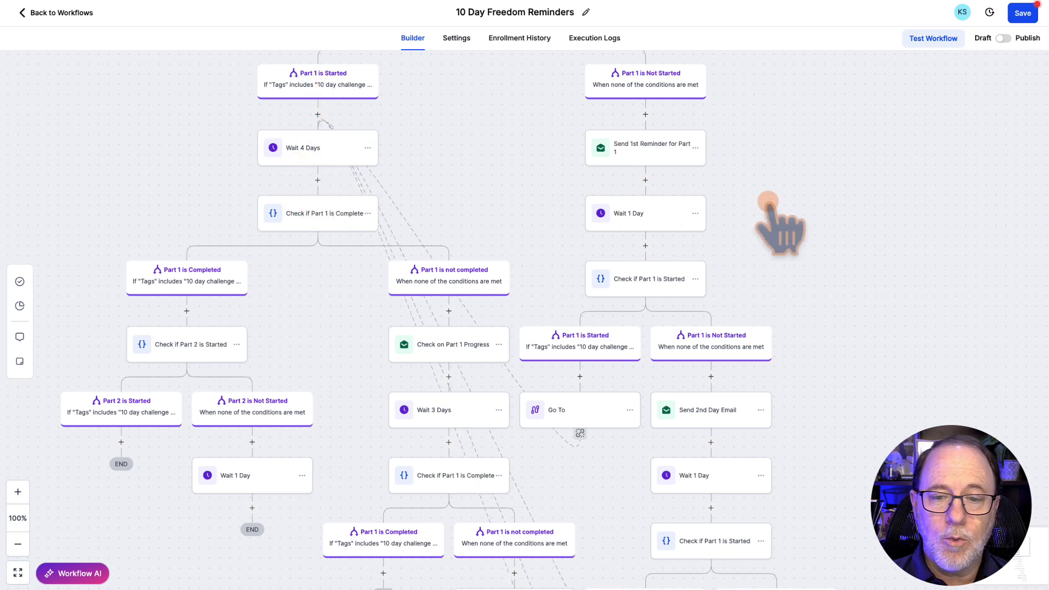
left_click_drag(830, 237, 769, 109)
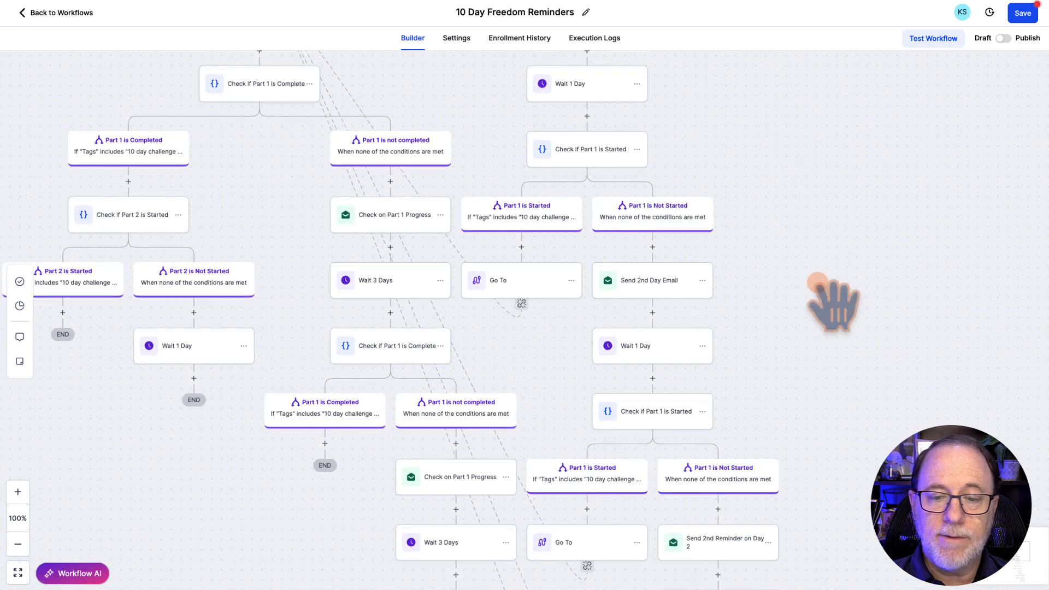
left_click_drag(826, 322, 744, 272)
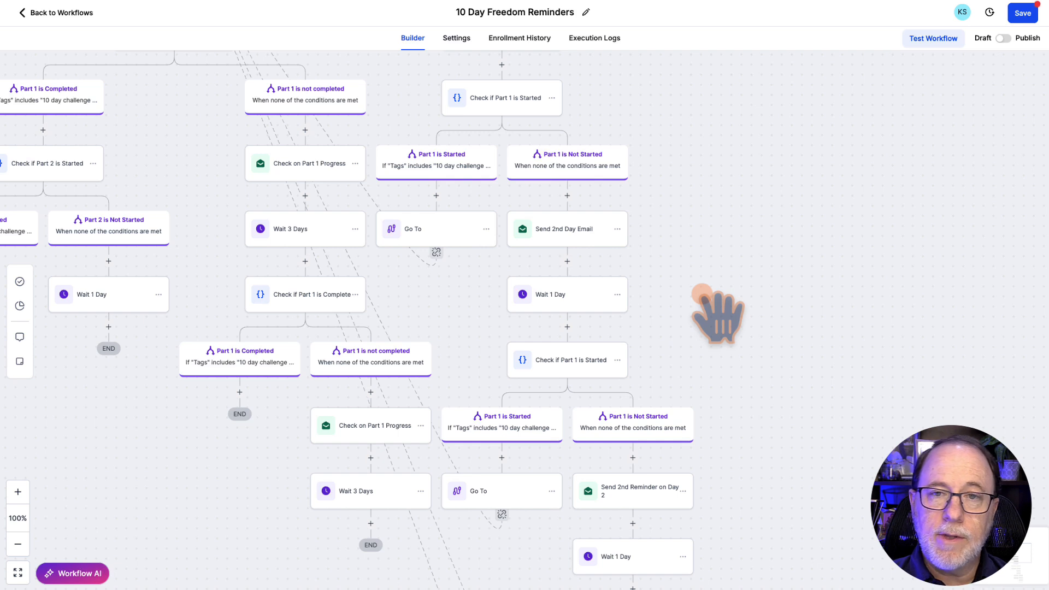
scroll(701, 293, "down", 8)
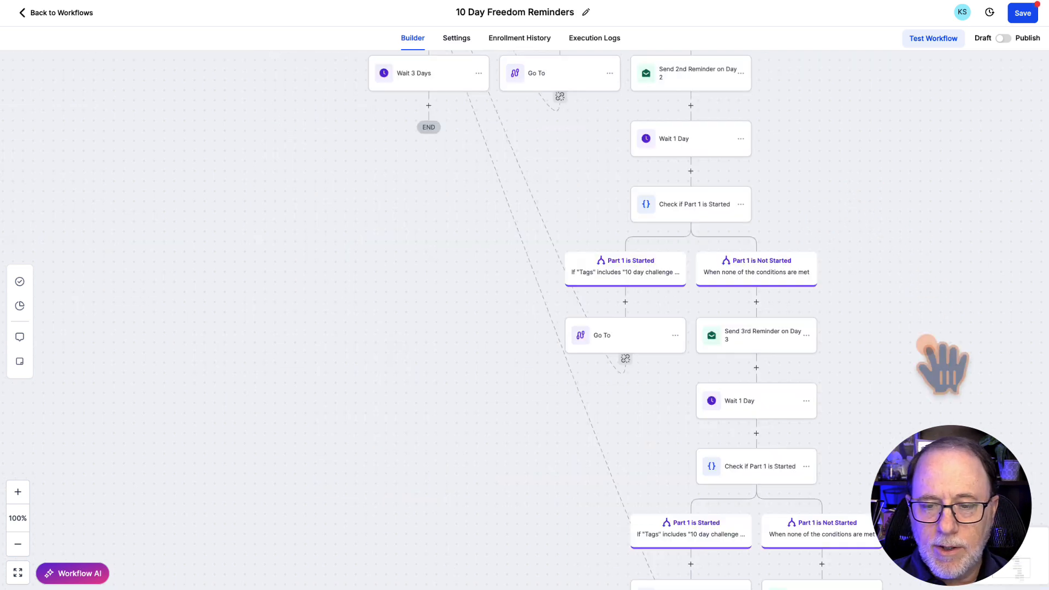
scroll(931, 351, "down", 3)
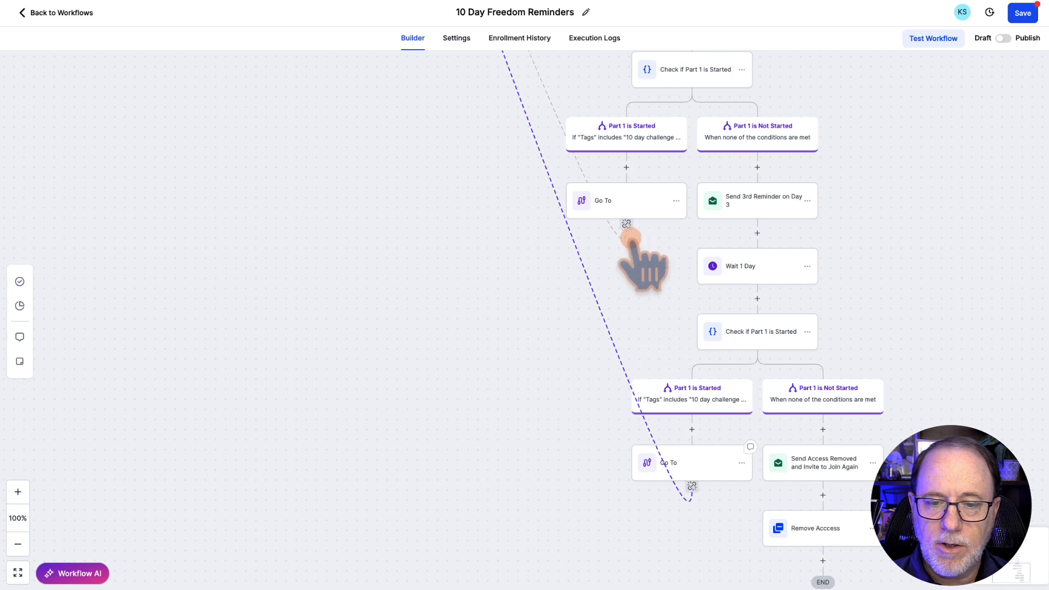
scroll(929, 173, "up", 8)
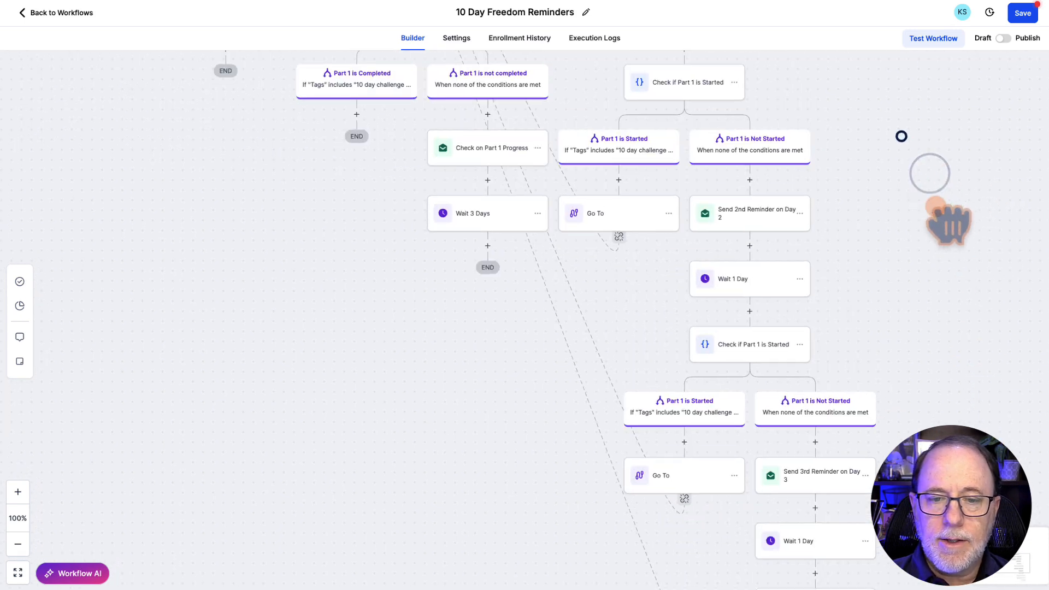
Examine the path under "Part 1 is Started", including the four-day wait, both Part 1 completion checks, the progress email and the Part 2 check
scroll(653, 180, "up", 2)
scroll(653, 180, "left", 4)
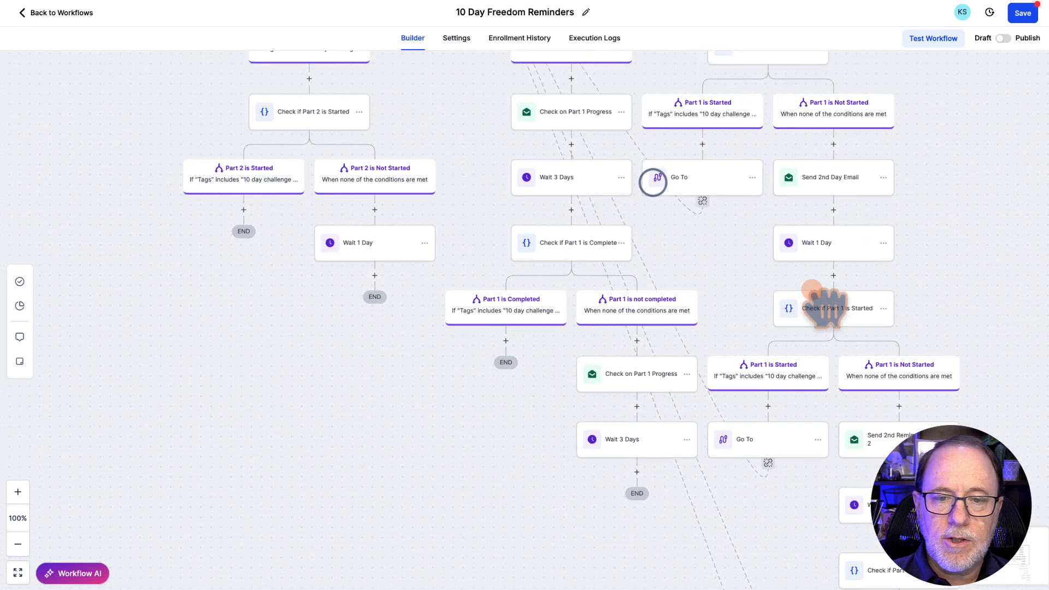
left_click_drag(581, 125, 713, 246)
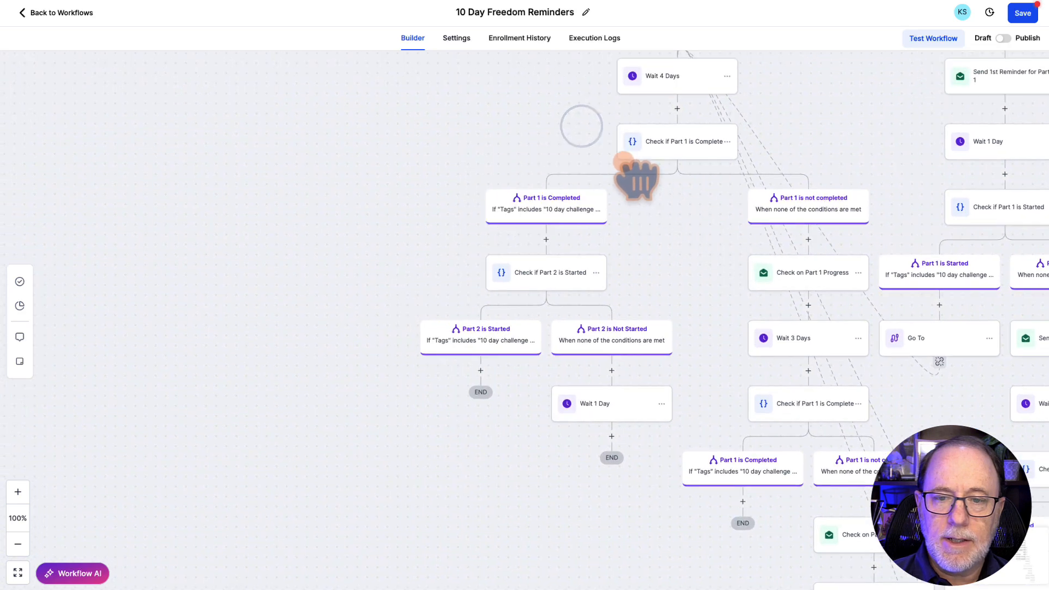
left_click_drag(561, 92, 468, 163)
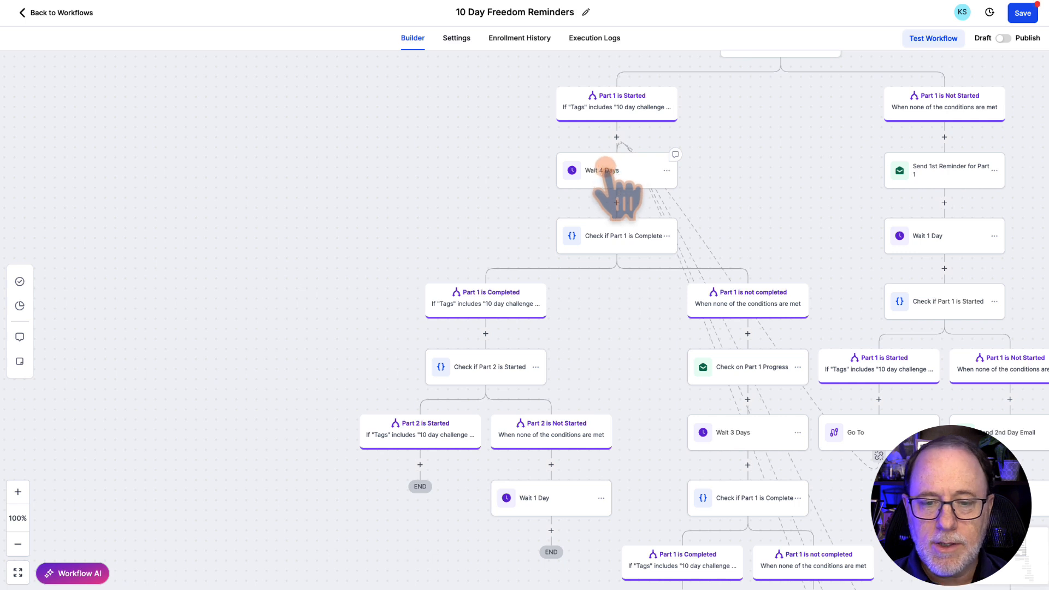
left_click_drag(616, 295, 552, 156)
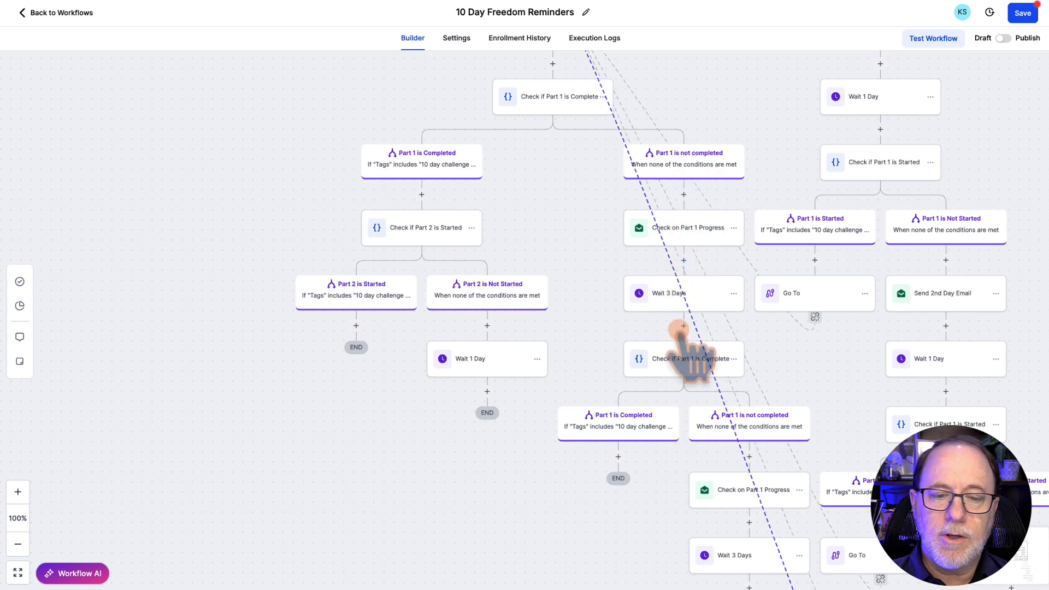
scroll(672, 235, "up", 2)
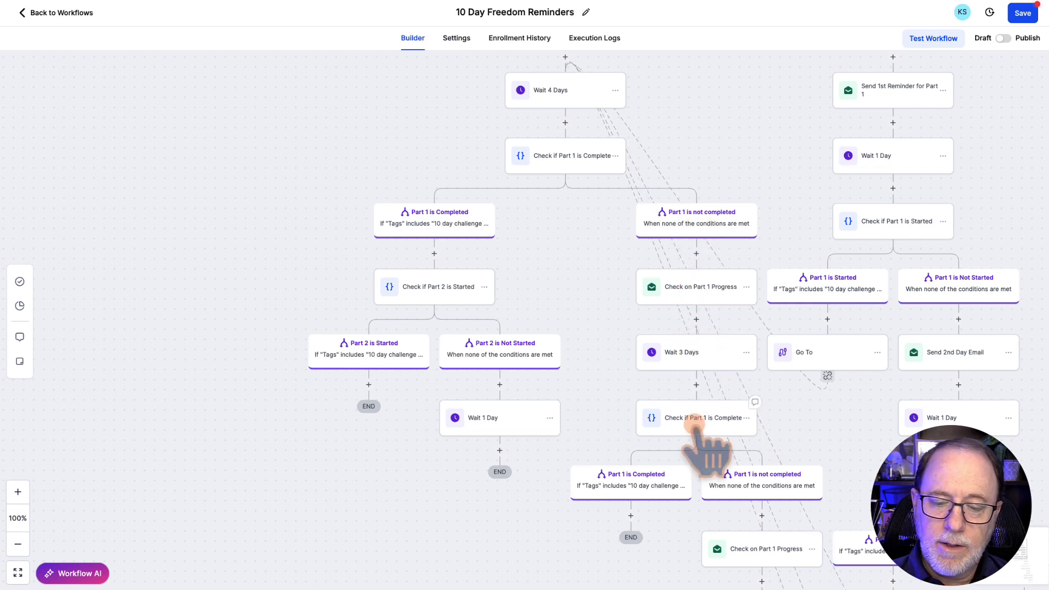
scroll(601, 377, "down", 4)
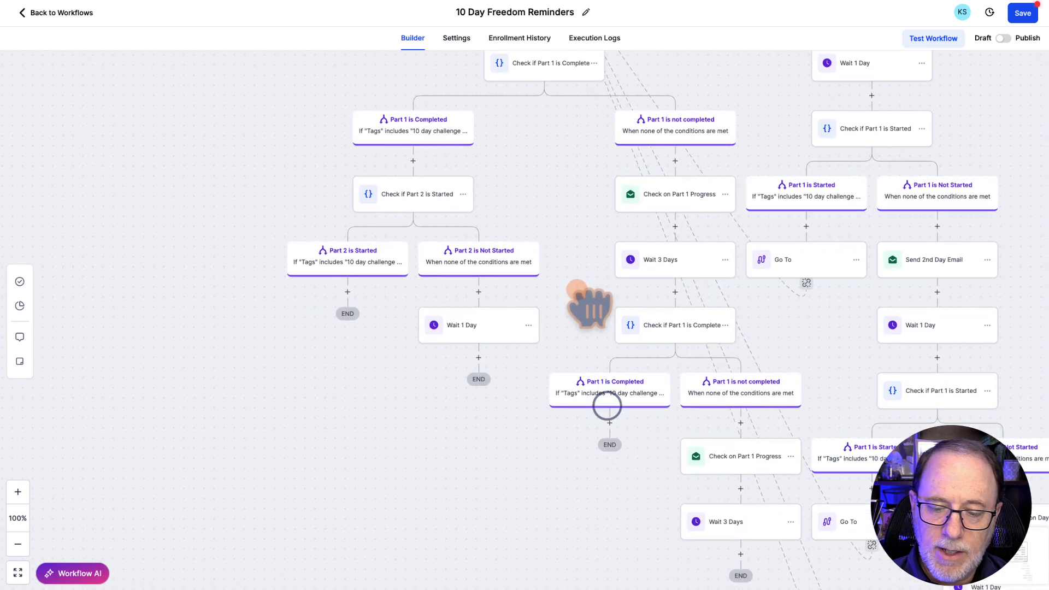
Add a Go To action under the second check's "Part 1 is Completed" branch, with "Check if Part 2 is Started" as its destination
scroll(601, 294, "left", 2)
scroll(606, 355, "up", 4)
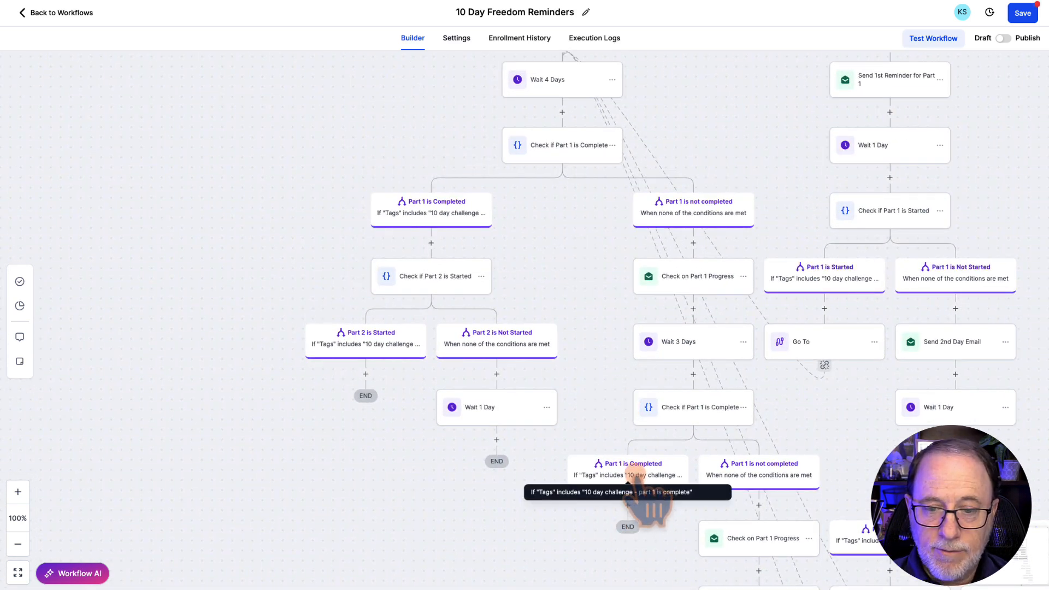
left_click(628, 505)
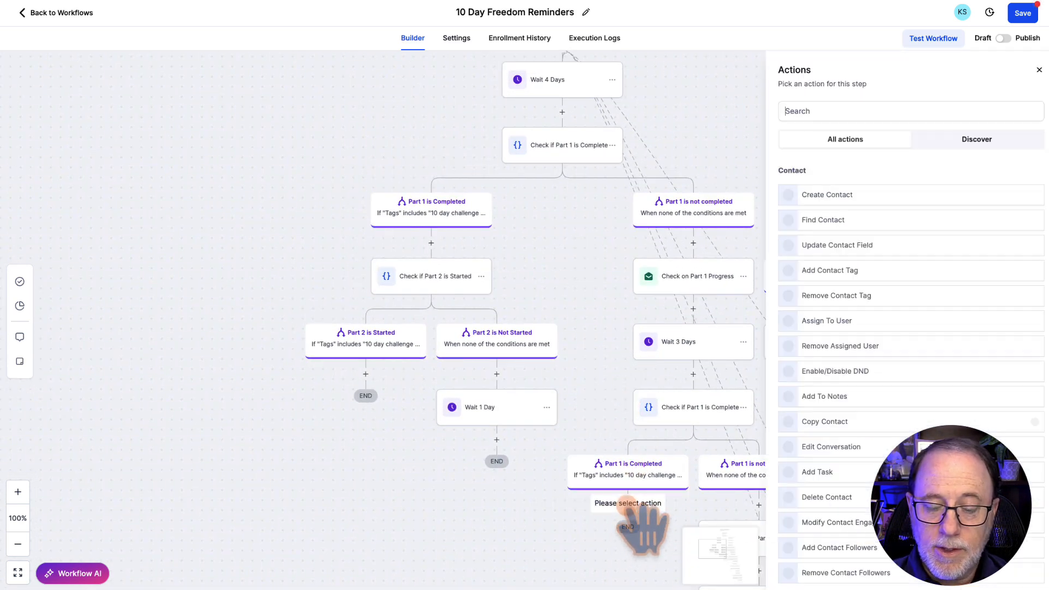
type("go")
left_click(810, 195)
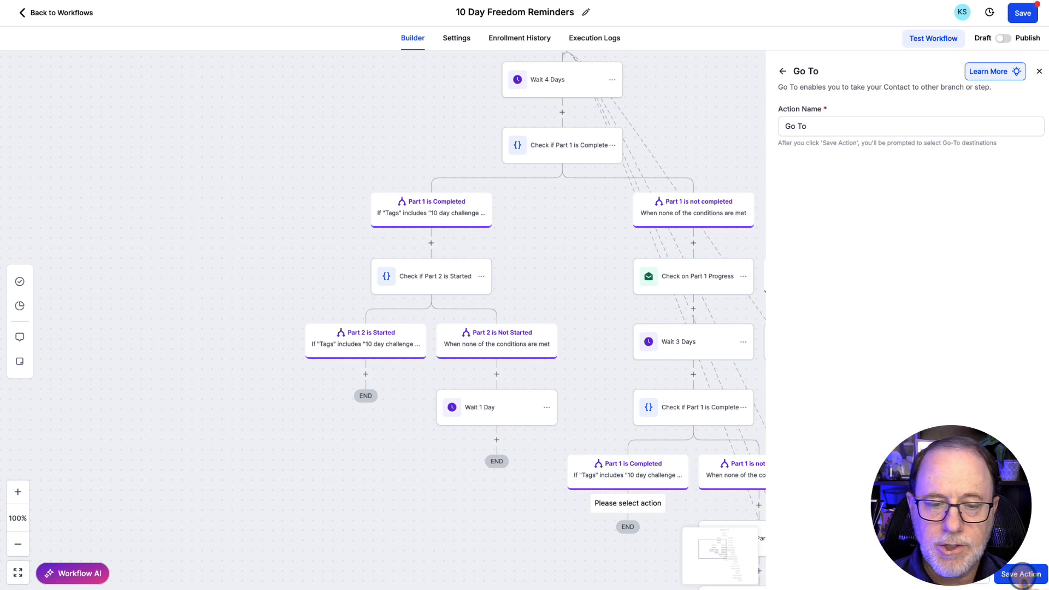
left_click(1021, 575)
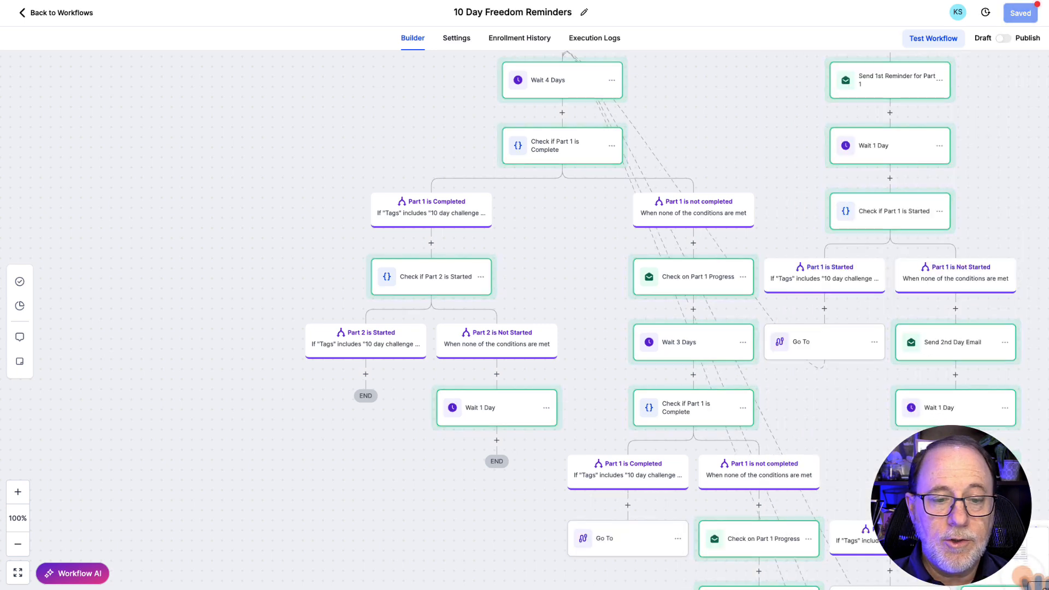
left_click(443, 276)
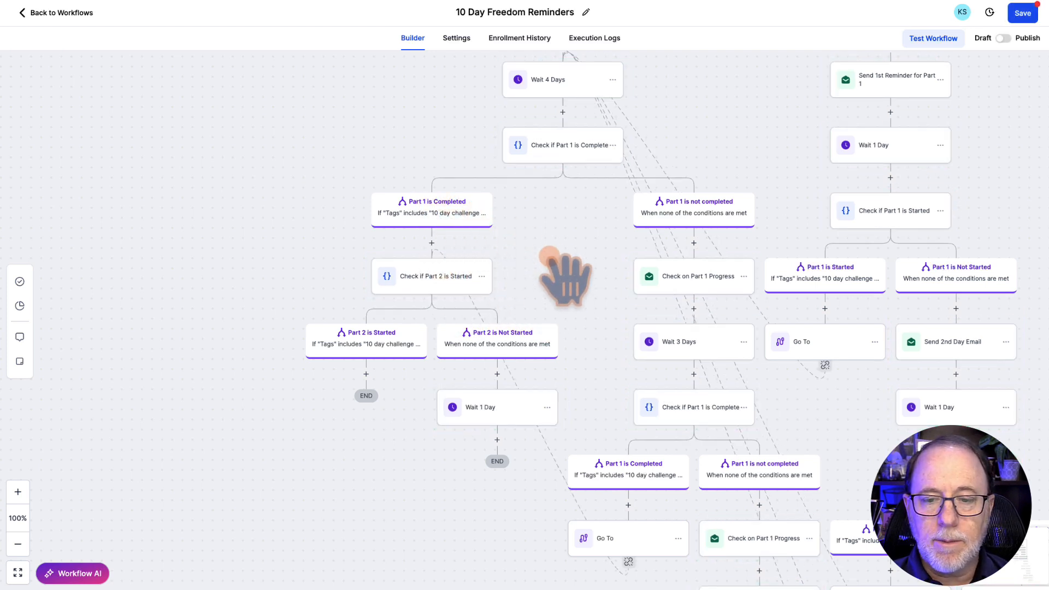
scroll(533, 199, "down", 2)
scroll(533, 199, "left", 2)
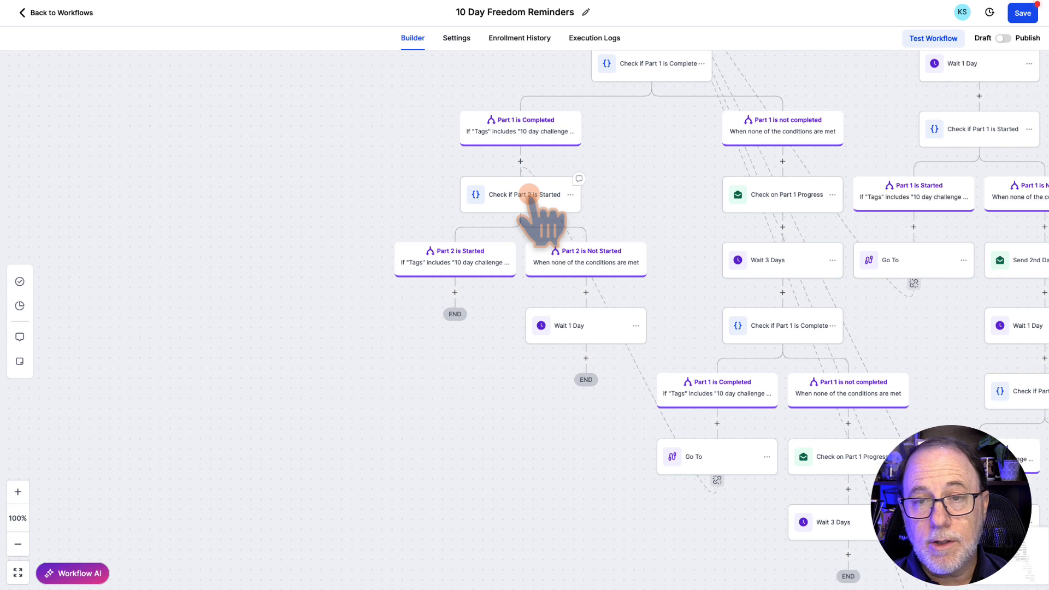